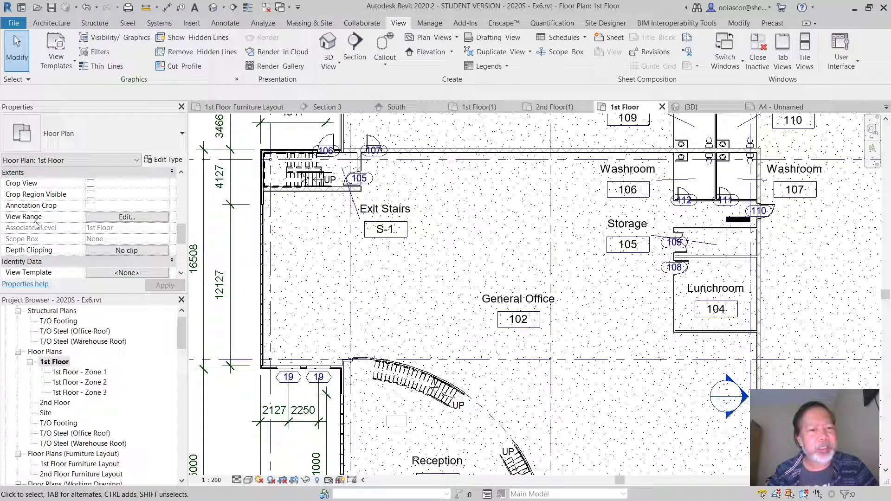
# Step: Review the View Range settings of the 1st Floor plan, including the level choices for Top and the sample view range diagram
pyautogui.click(126, 219)
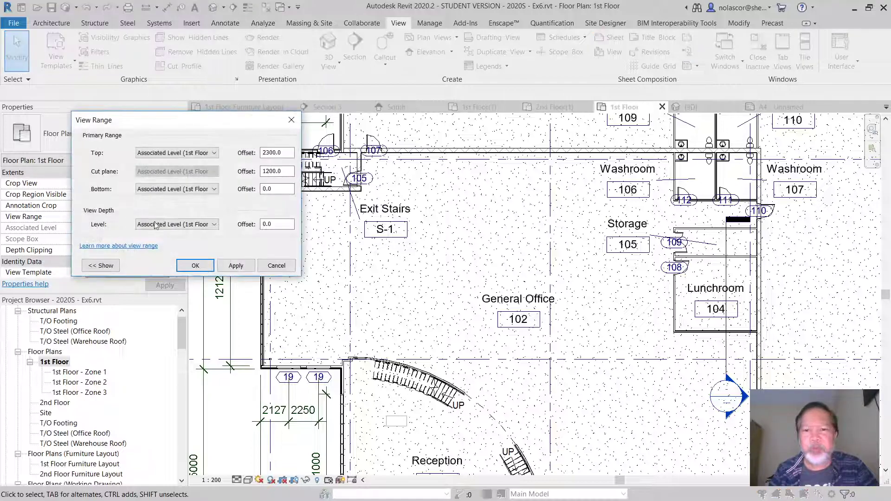
pyautogui.moveTo(198, 121); pyautogui.dragTo(484, 113)
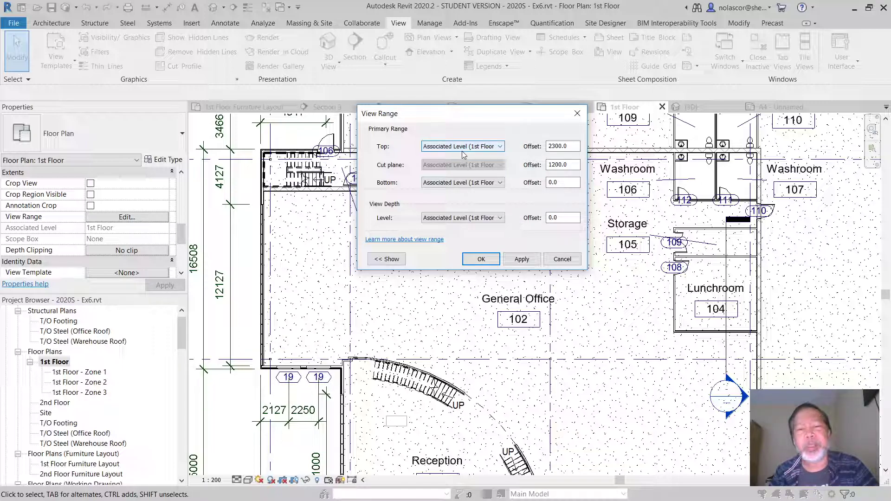
pyautogui.click(501, 147)
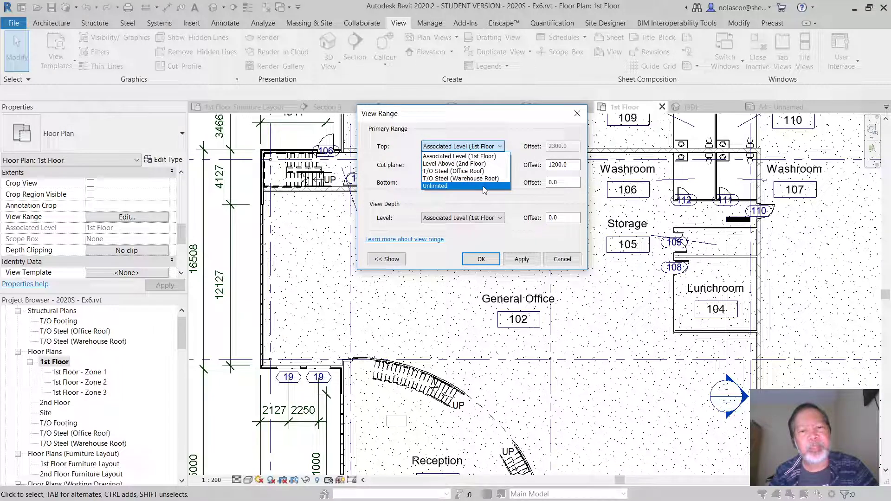
pyautogui.click(494, 131)
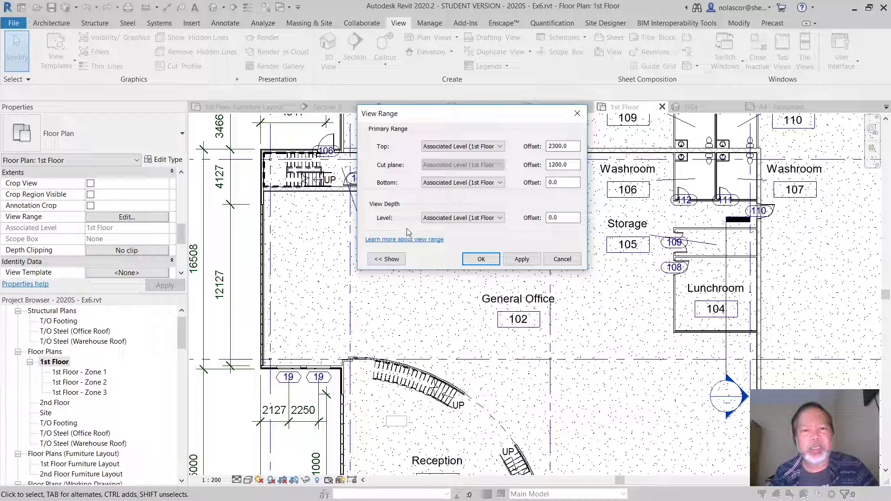
pyautogui.click(398, 263)
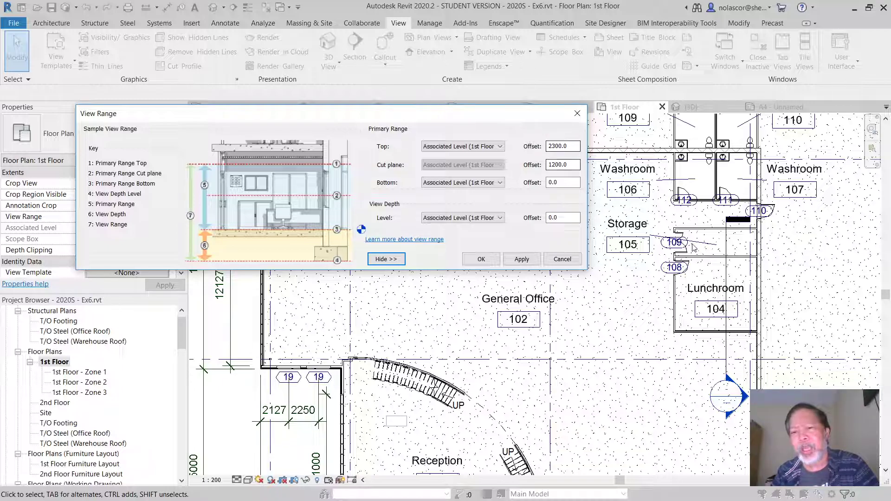
# Step: Set the 1st Floor plan's cut plane offset to 2300 and inspect the Storage and Lunchroom doors
pyautogui.doubleClick(575, 165)
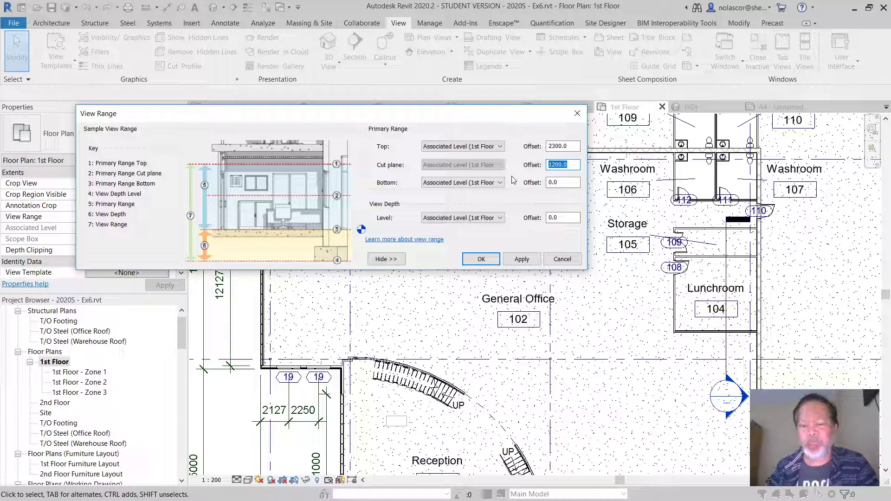
pyautogui.write('2')
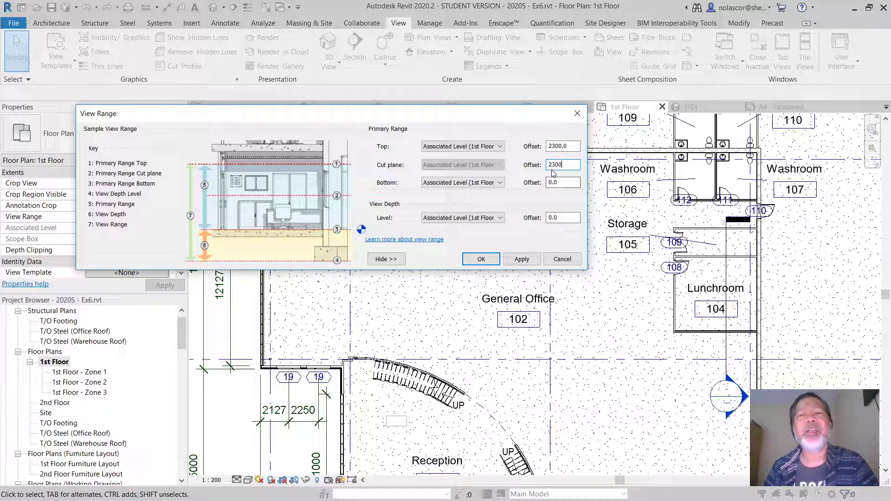
pyautogui.click(525, 262)
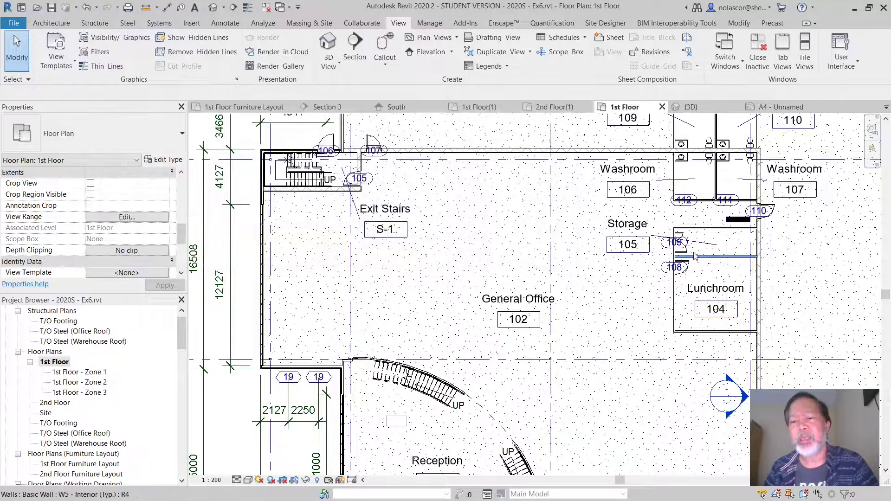
pyautogui.scroll(7, 694, 248)
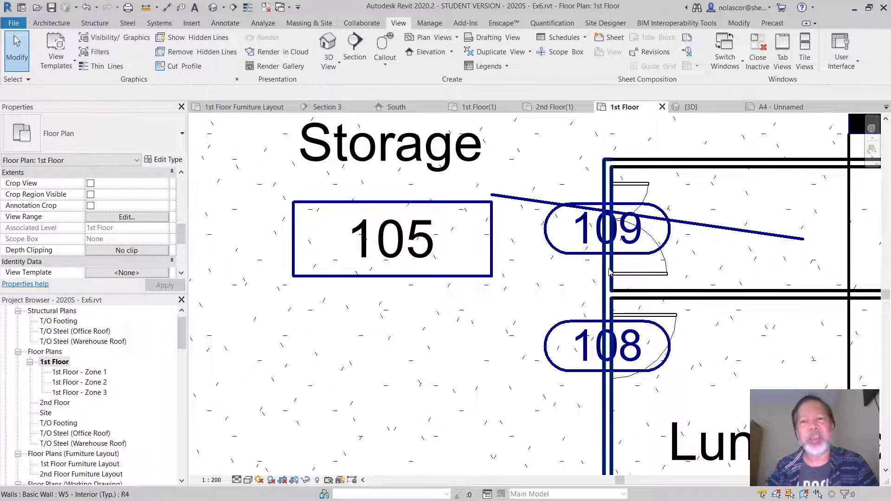
pyautogui.scroll(-6, 541, 315)
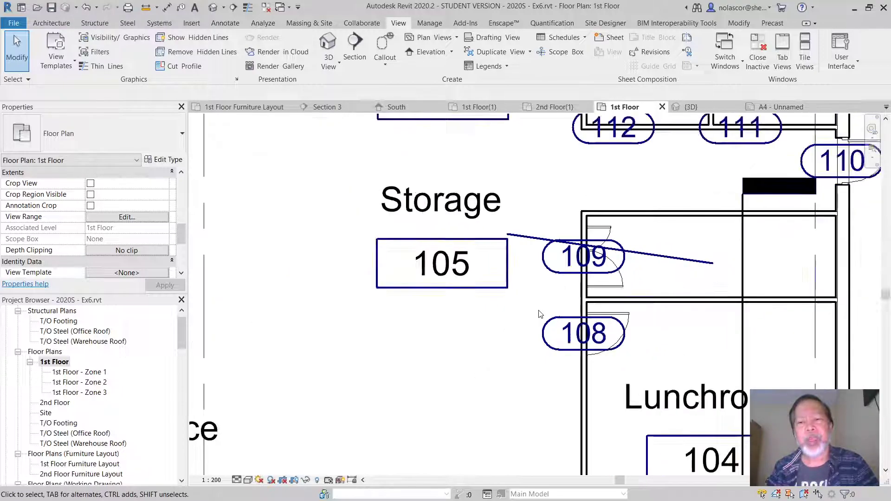
pyautogui.moveTo(511, 337); pyautogui.dragTo(641, 293, button='middle')
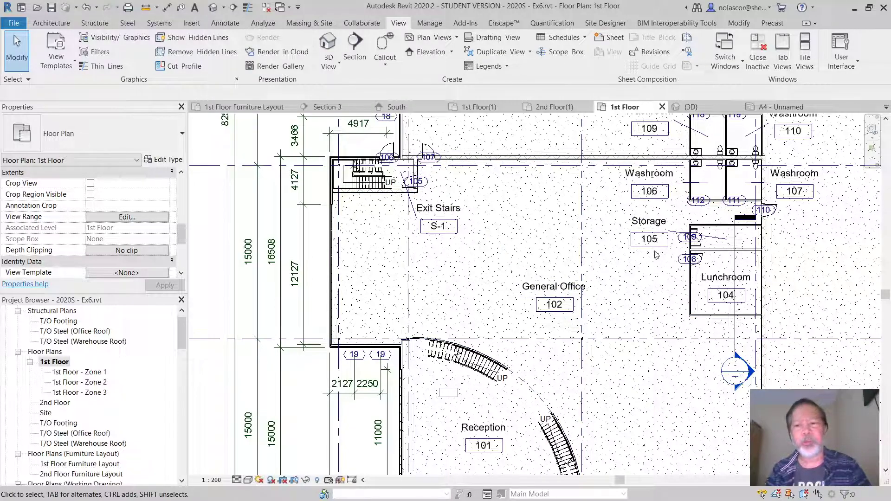
pyautogui.scroll(5, 689, 218)
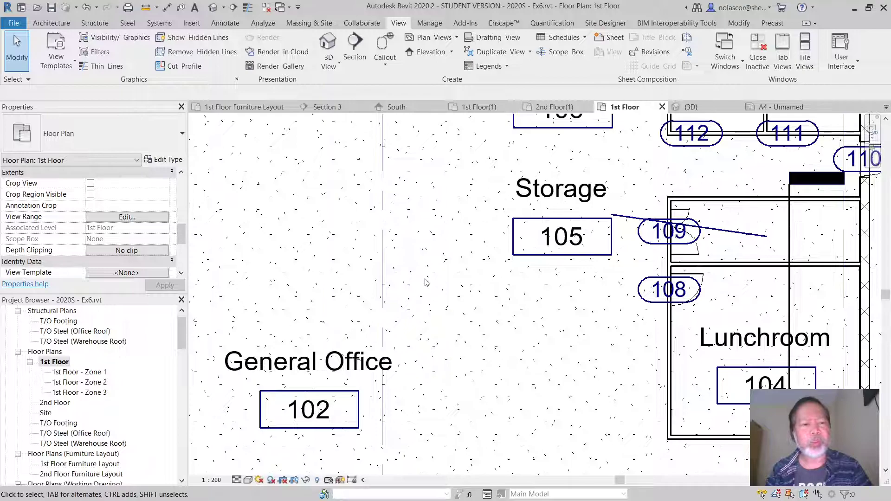
# Step: Restore the cut plane offset in the 1st Floor plan's View Range to 1200
pyautogui.click(127, 217)
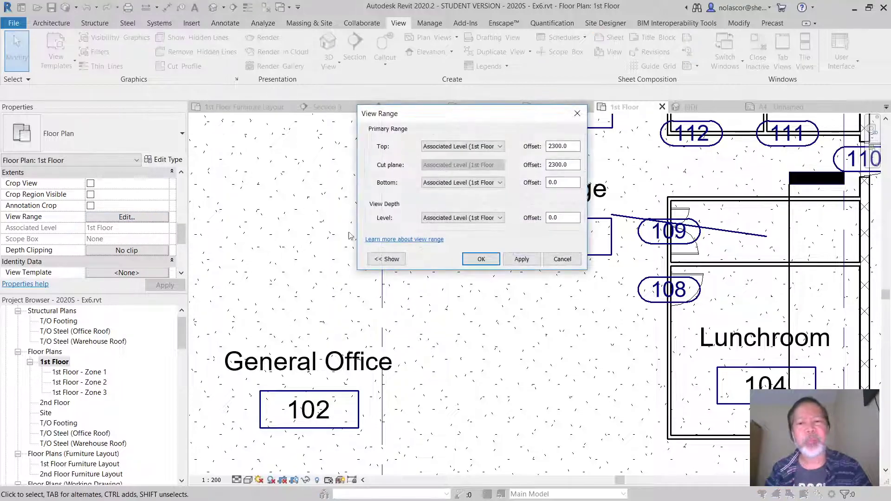
pyautogui.moveTo(571, 166); pyautogui.dragTo(530, 160)
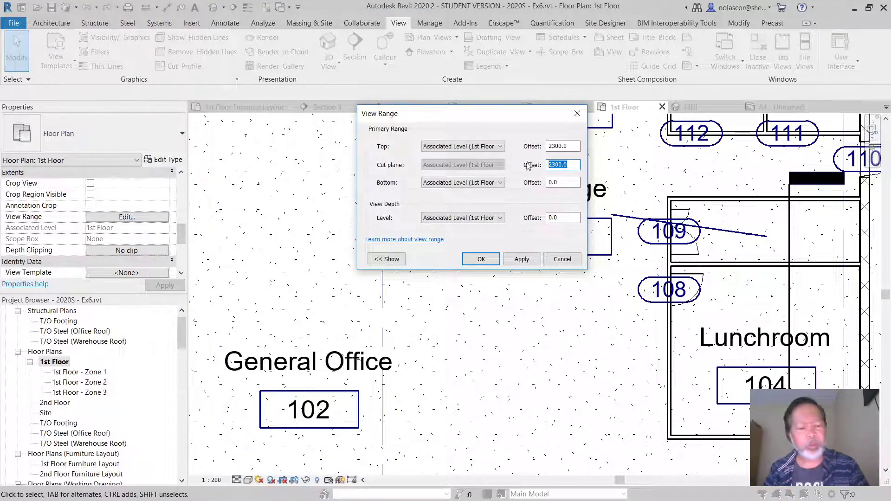
pyautogui.write('1200')
pyautogui.click(522, 259)
pyautogui.click(482, 259)
# Step: Create a rectangular plan region around the two 19-tagged windows in the short exterior wall near grid E, beside the curved stair
pyautogui.scroll(-2, 573, 322)
pyautogui.scroll(-3, 574, 322)
pyautogui.moveTo(689, 332); pyautogui.dragTo(672, 265, button='middle')
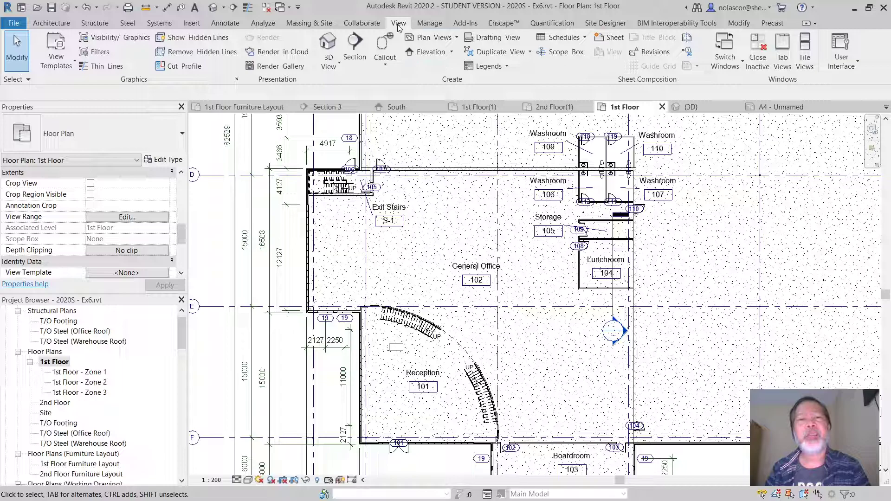
pyautogui.click(457, 38)
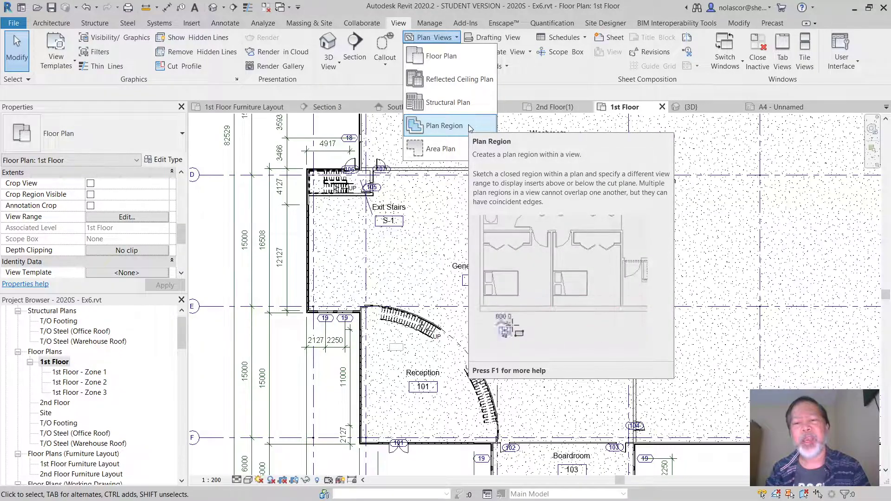
pyautogui.click(469, 124)
pyautogui.click(423, 228)
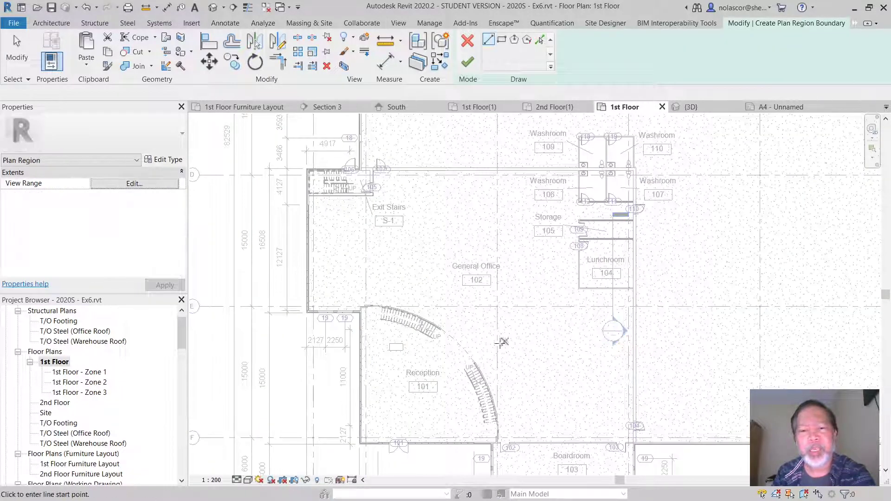
pyautogui.scroll(4, 328, 309)
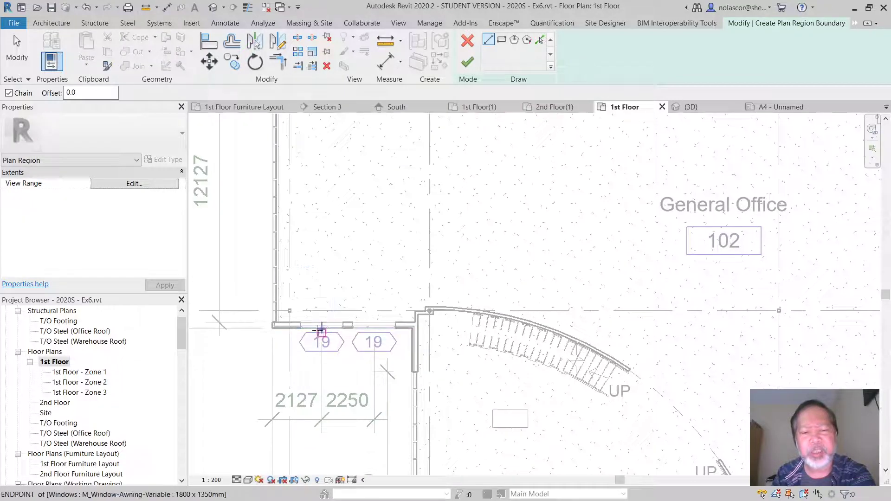
pyautogui.moveTo(355, 287); pyautogui.dragTo(480, 233, button='middle')
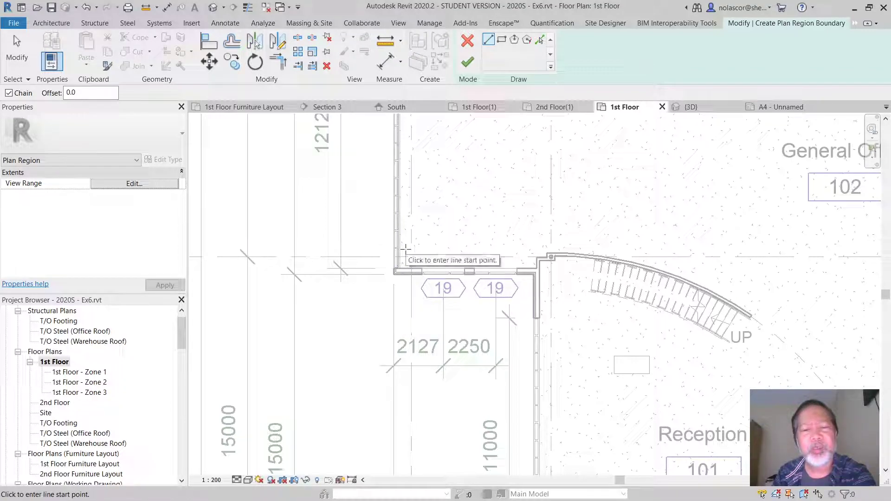
pyautogui.click(405, 250)
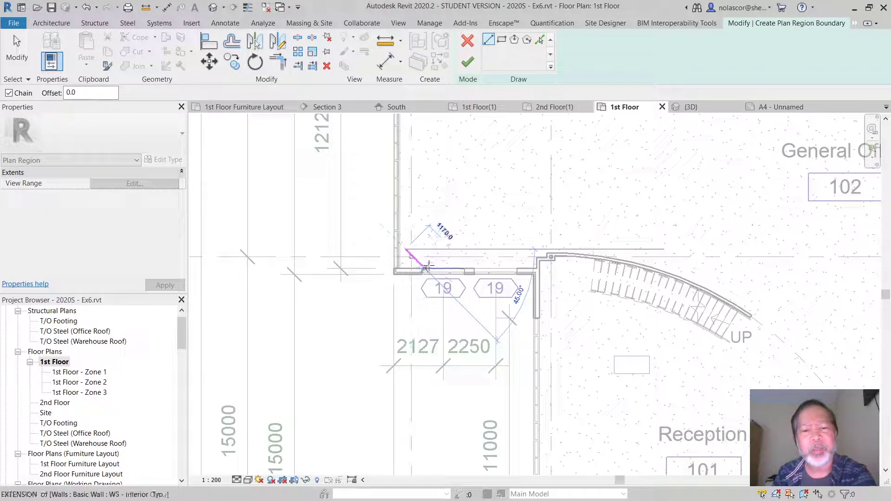
pyautogui.click(527, 250)
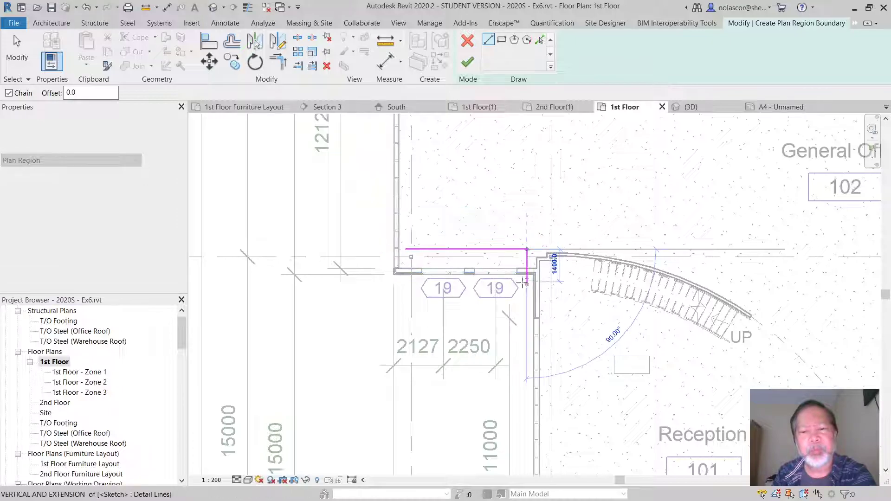
pyautogui.click(527, 286)
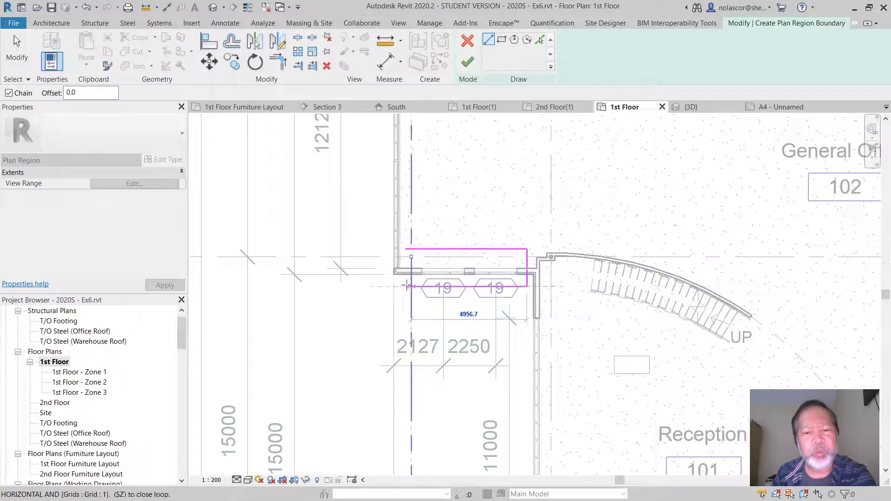
pyautogui.scroll(2, 405, 287)
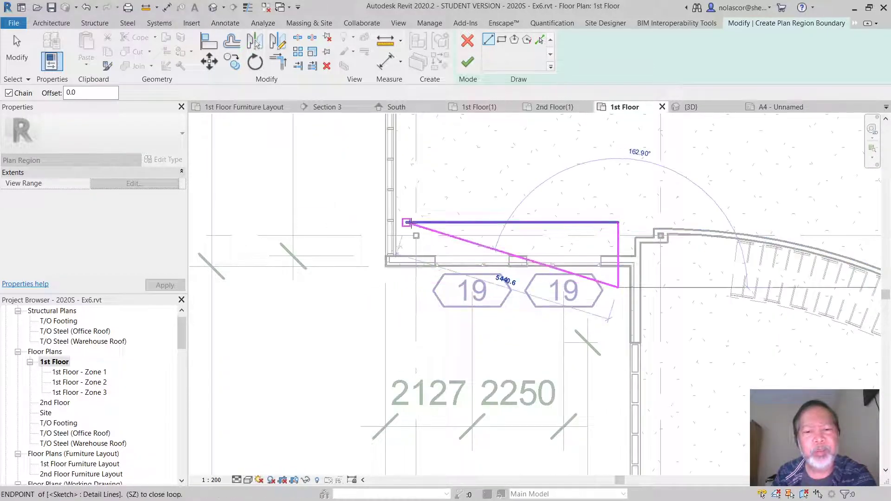
pyautogui.click(407, 288)
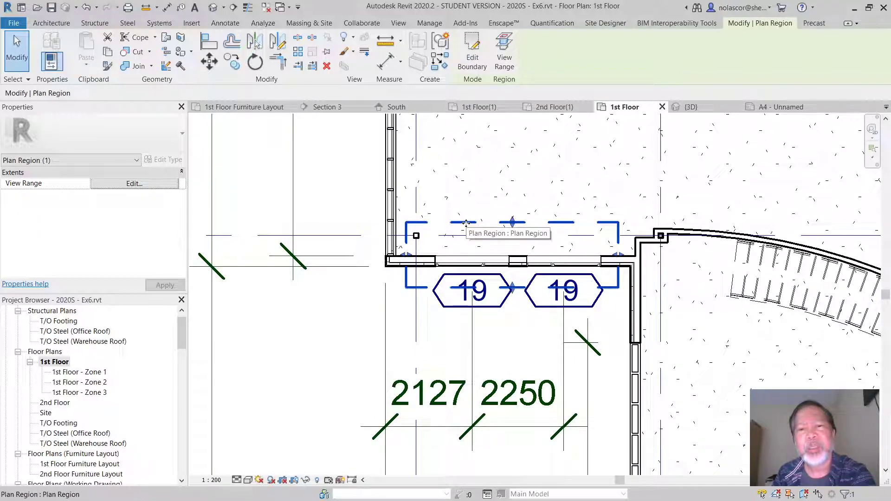
# Step: Set the cut plane offset in the plan region's View Range to 2300
pyautogui.click(510, 63)
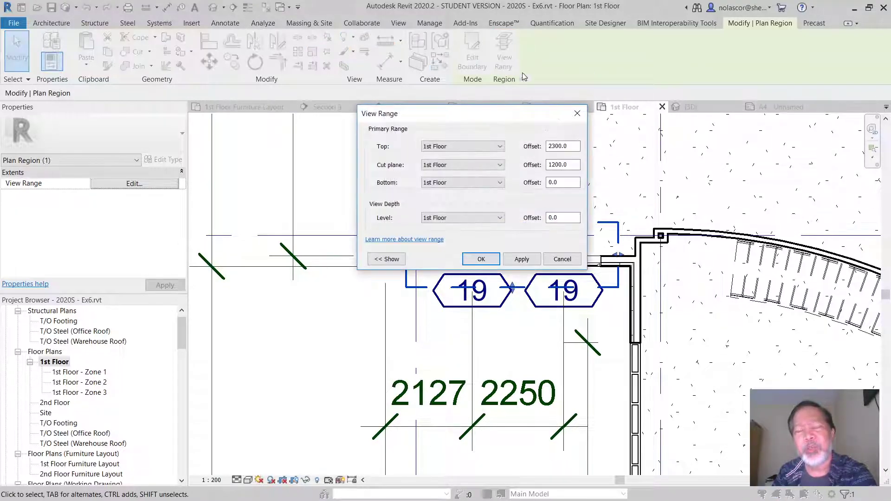
pyautogui.moveTo(528, 121); pyautogui.dragTo(347, 121)
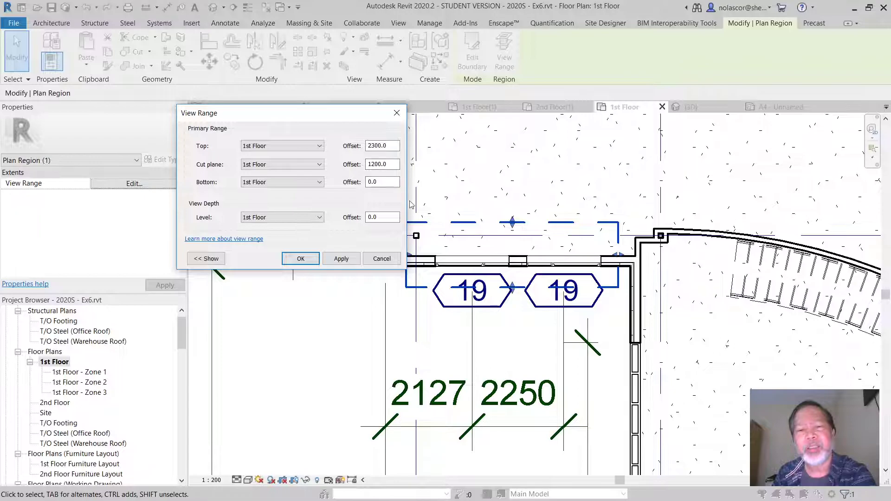
pyautogui.click(396, 165)
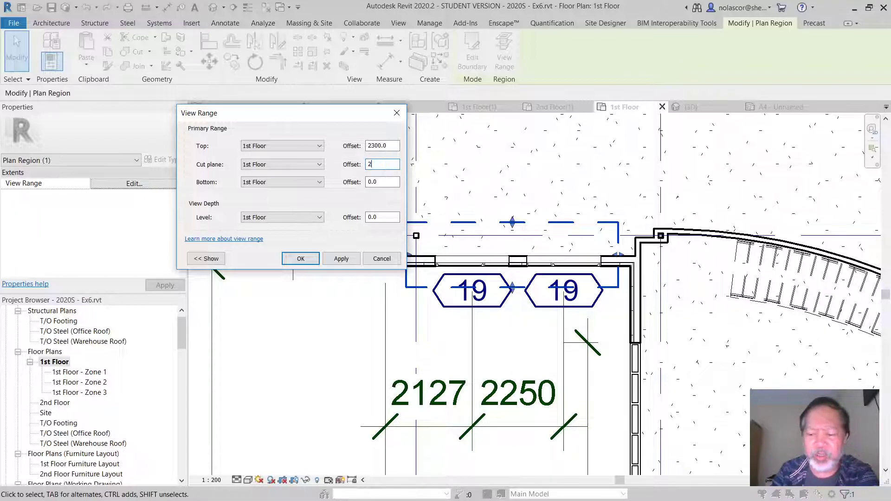
pyautogui.click(353, 261)
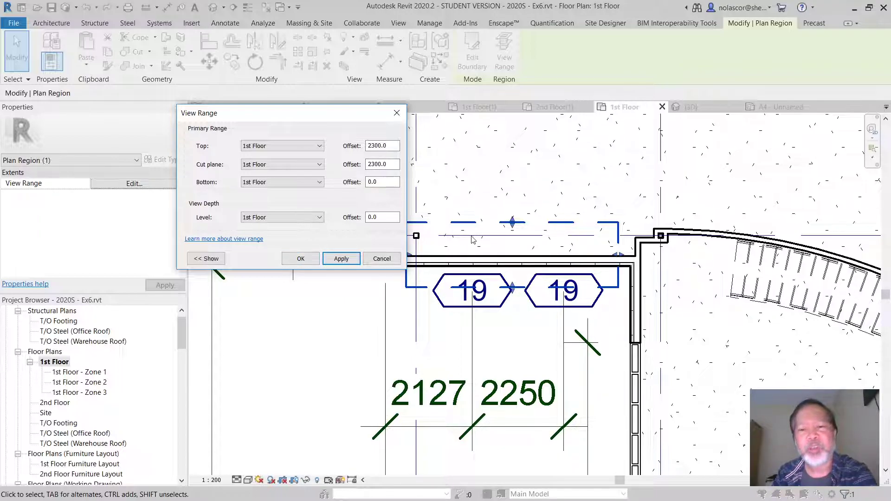
pyautogui.click(300, 258)
# Step: Compare the windows inside the plan region with the Storage and Lunchroom doors outside it, and show the available plan view types
pyautogui.scroll(-2, 601, 321)
pyautogui.scroll(-3, 602, 322)
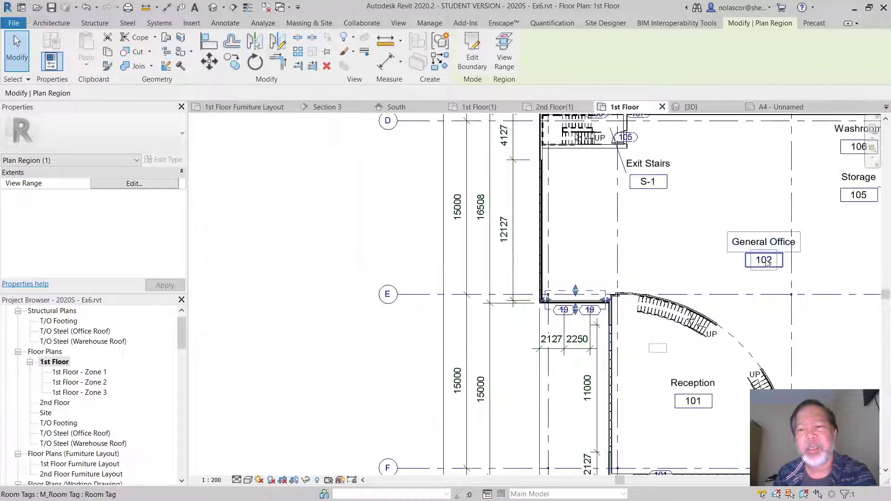
pyautogui.scroll(3, 621, 237)
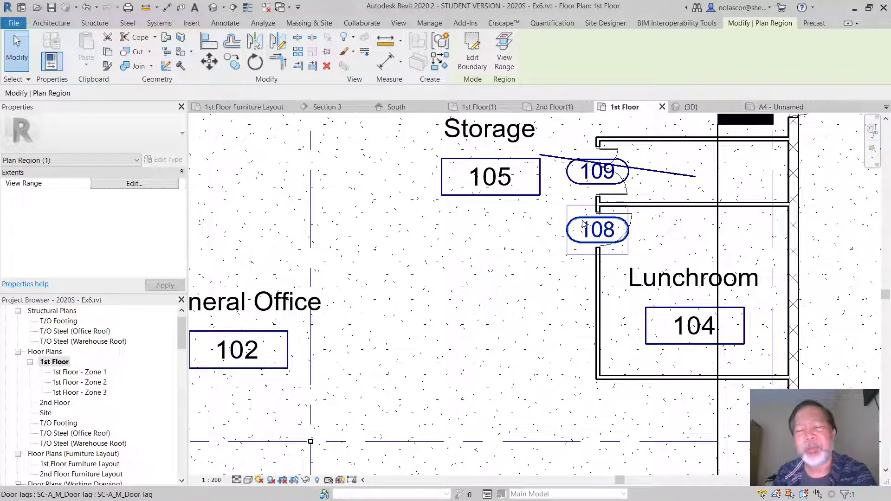
pyautogui.scroll(-5, 543, 288)
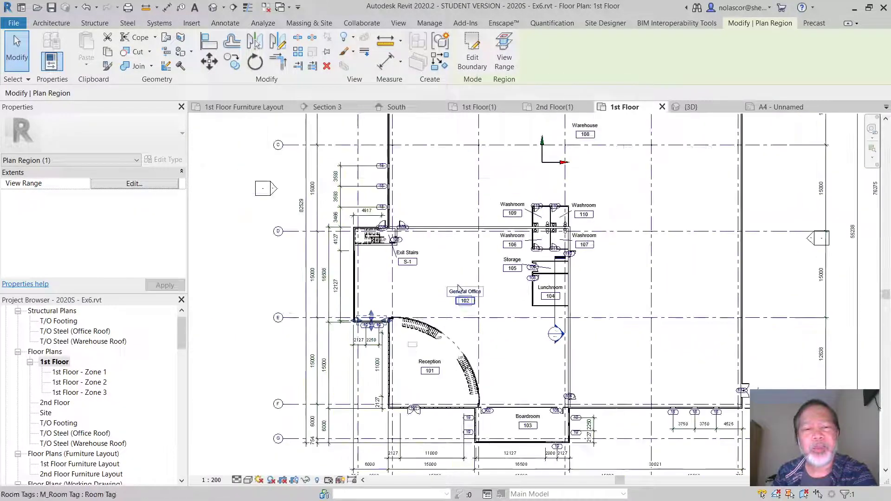
pyautogui.moveTo(457, 277); pyautogui.dragTo(589, 240, button='middle')
pyautogui.scroll(3, 503, 294)
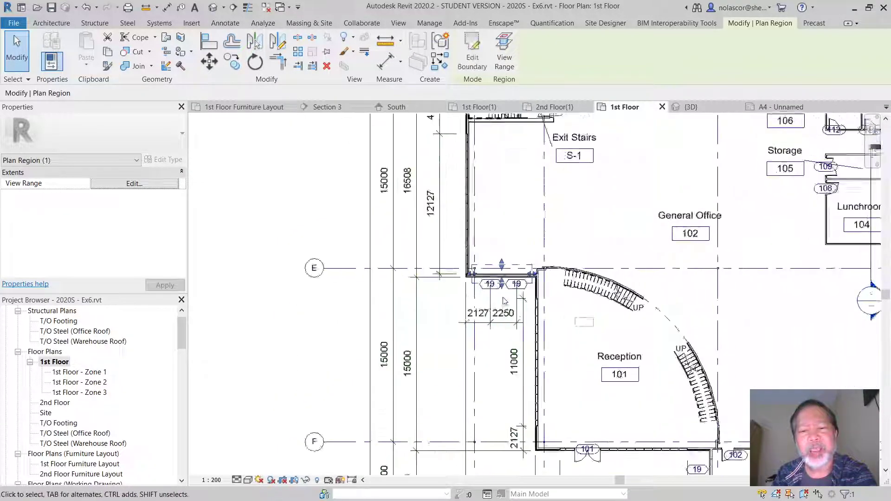
pyautogui.scroll(3, 504, 300)
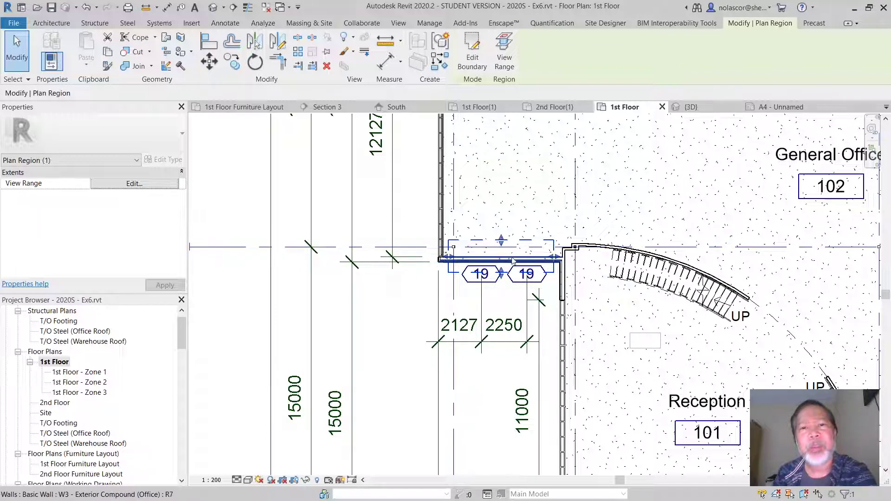
pyautogui.click(398, 23)
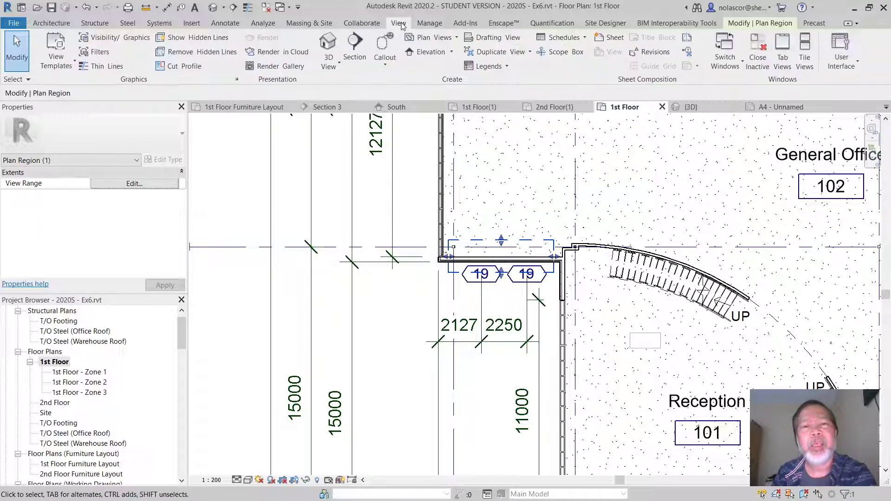
pyautogui.click(455, 39)
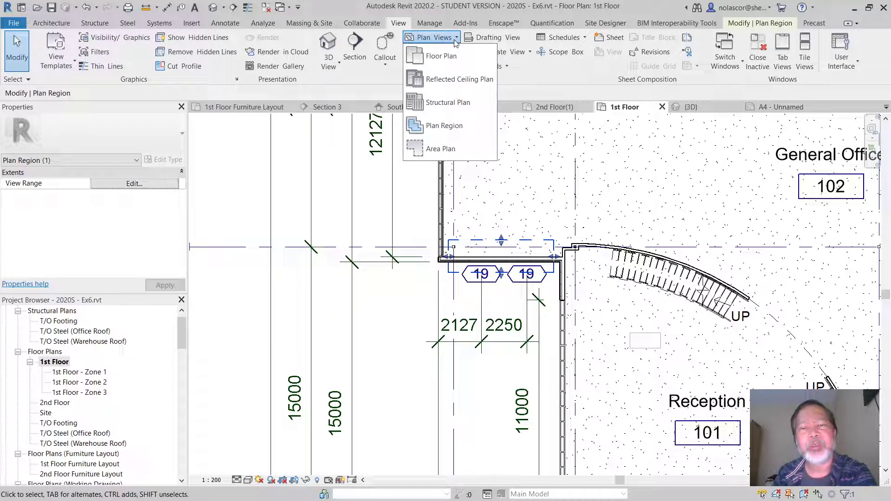
# Step: Sketch a second plan region as a rectangle about 1100 by 4200 mm around the vertical curtain wall's end at the corner near the 19-tagged windows
pyautogui.click(456, 132)
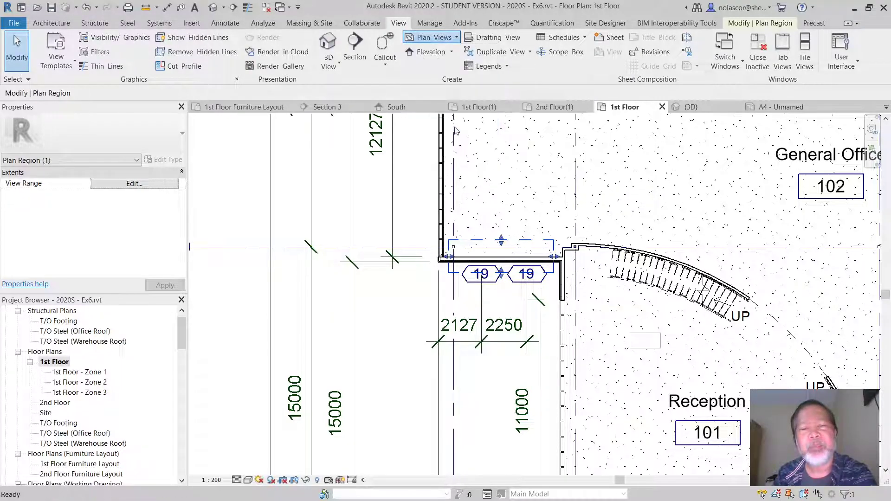
pyautogui.scroll(3, 444, 270)
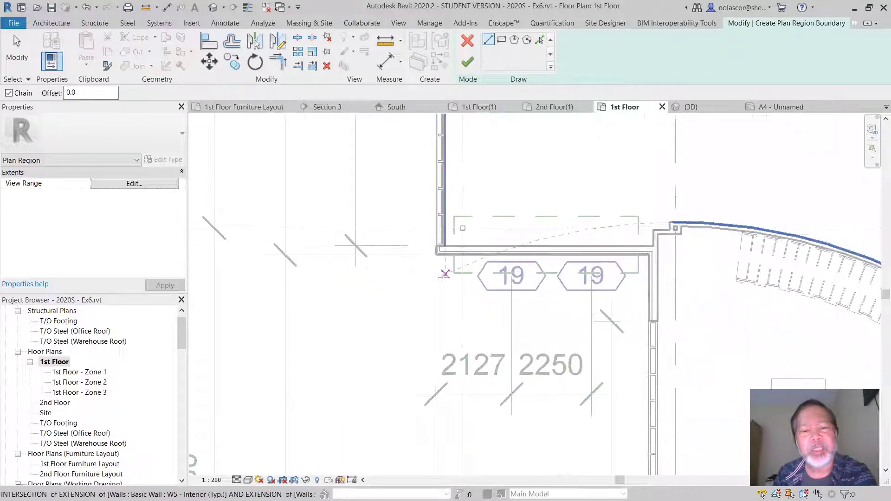
pyautogui.scroll(2, 472, 264)
pyautogui.click(469, 263)
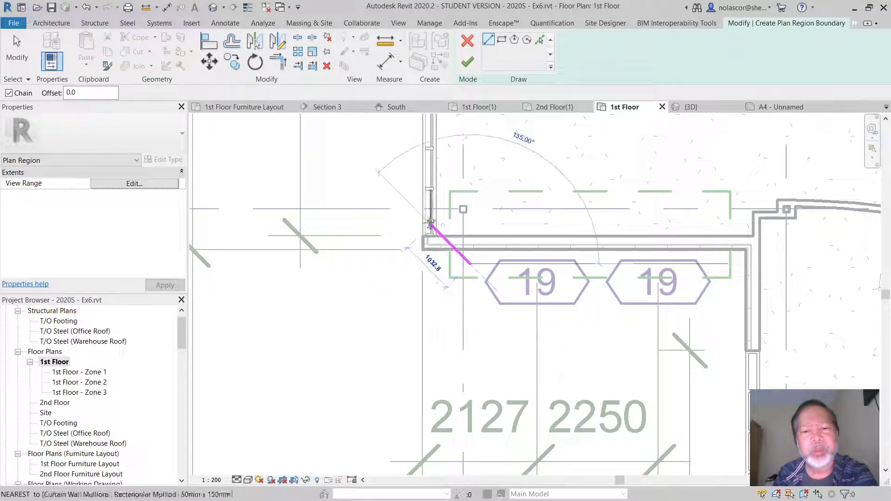
pyautogui.click(409, 263)
pyautogui.scroll(-1, 409, 146)
pyautogui.moveTo(409, 145); pyautogui.dragTo(410, 253, button='middle')
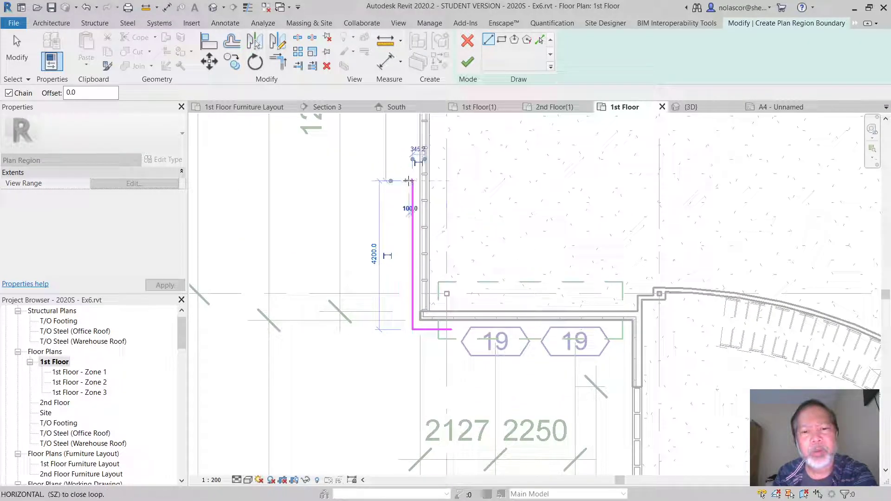
pyautogui.click(411, 181)
pyautogui.scroll(1, 448, 181)
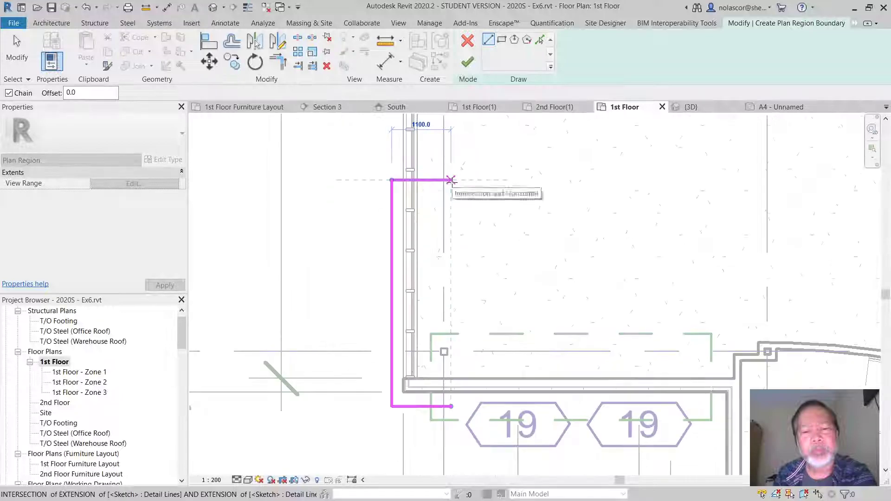
pyautogui.click(451, 180)
pyautogui.click(451, 406)
pyautogui.press('Escape')
pyautogui.press('Escape')
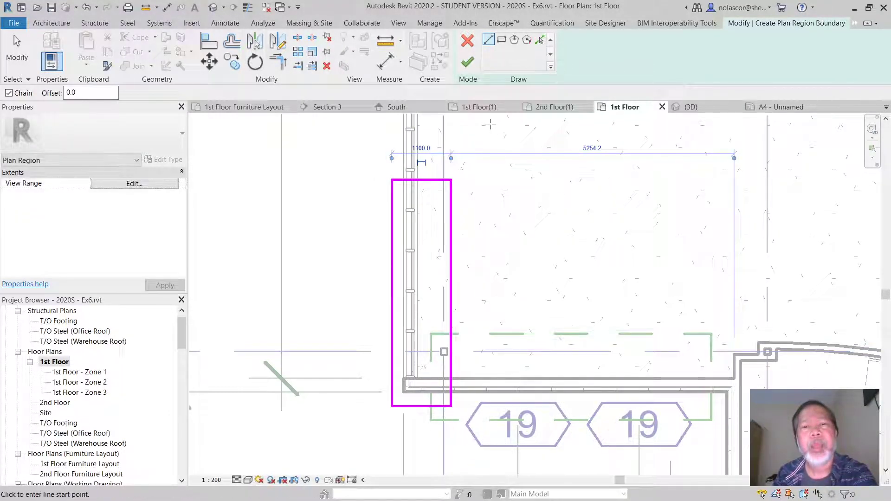
# Step: Narrow the new plan region's boundary to about 600 mm wide so it clears the existing region, and finish the sketch
pyautogui.click(468, 64)
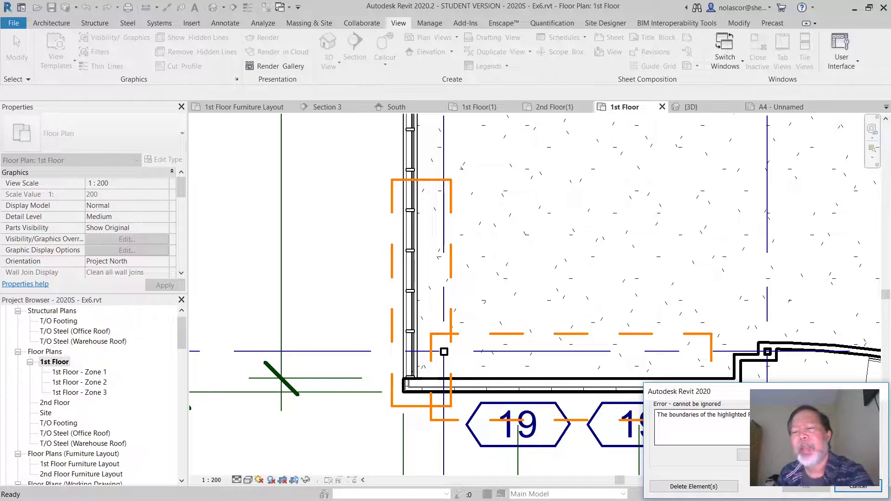
pyautogui.click(859, 487)
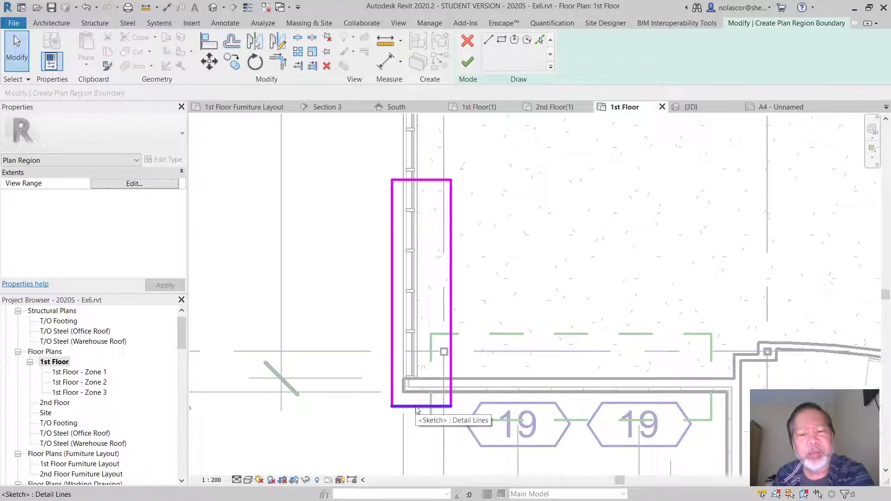
pyautogui.click(451, 378)
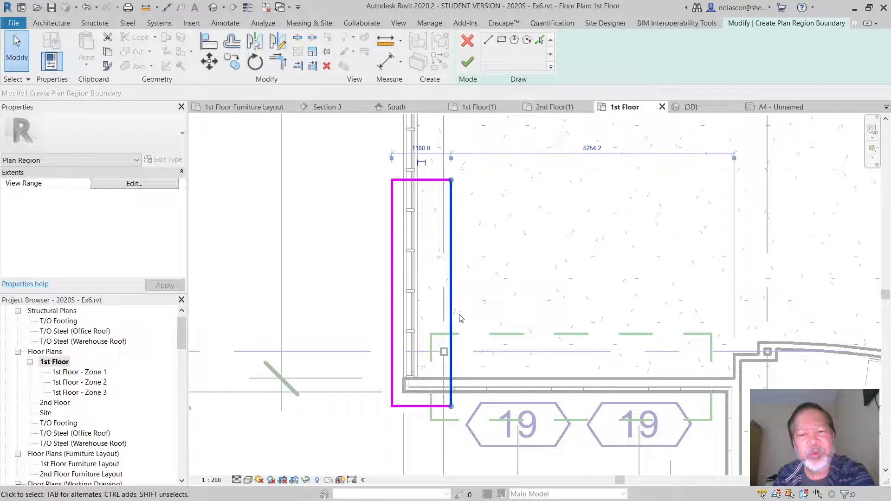
pyautogui.moveTo(449, 302); pyautogui.dragTo(424, 302)
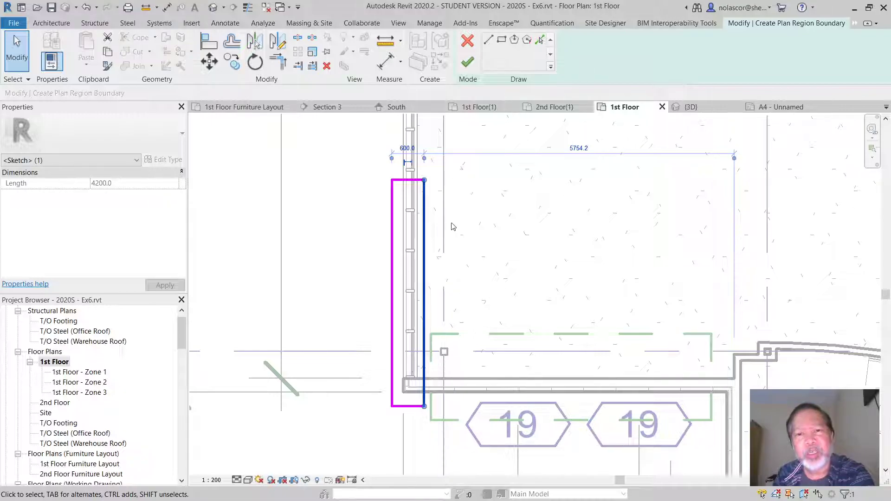
pyautogui.click(468, 62)
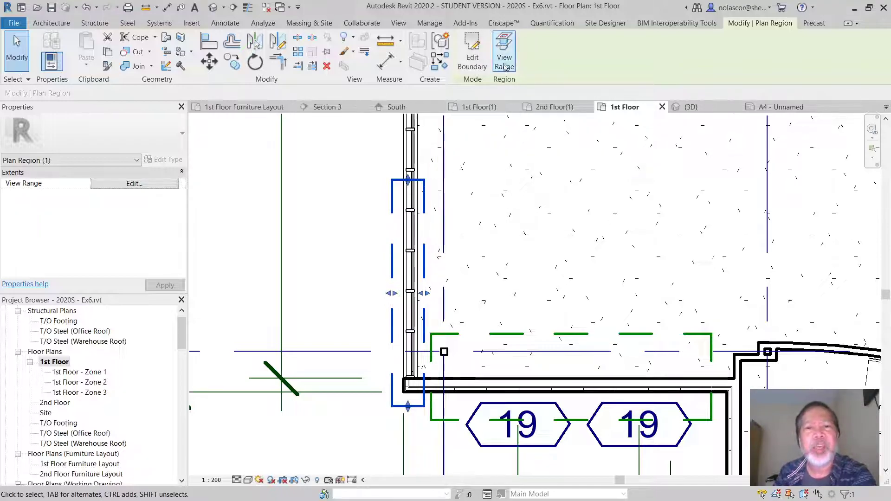
# Step: Apply a cut plane offset of 2300 in the View Range of the curtain wall's plan region
pyautogui.click(504, 56)
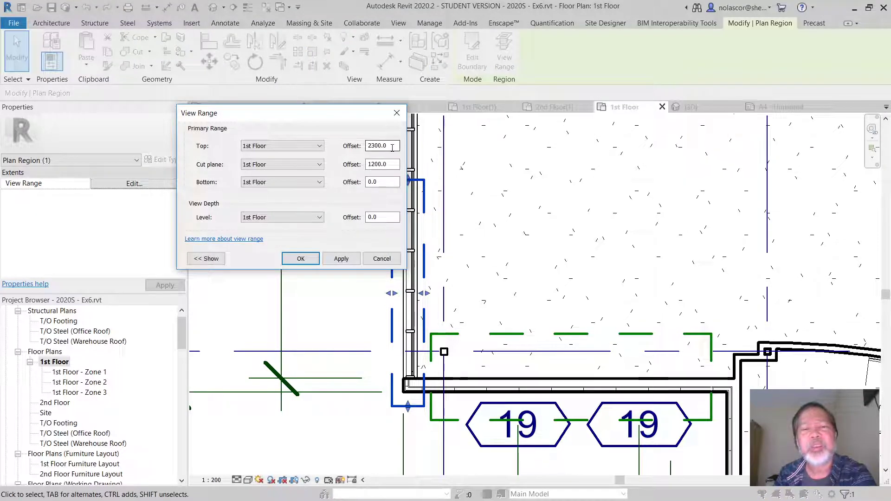
pyautogui.moveTo(353, 113); pyautogui.dragTo(272, 110)
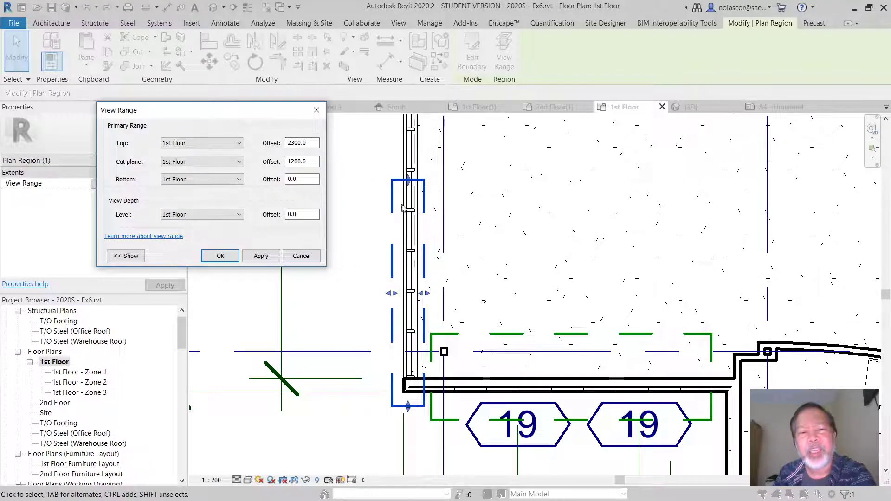
pyautogui.doubleClick(310, 162)
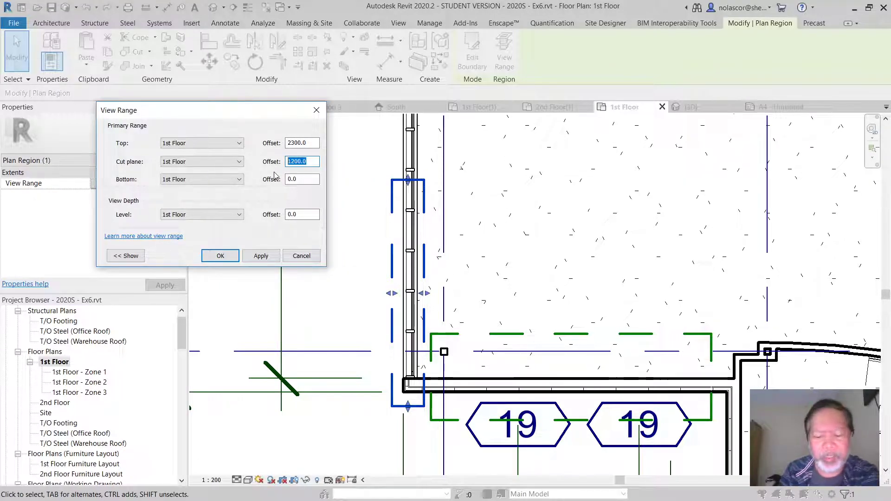
pyautogui.write('230')
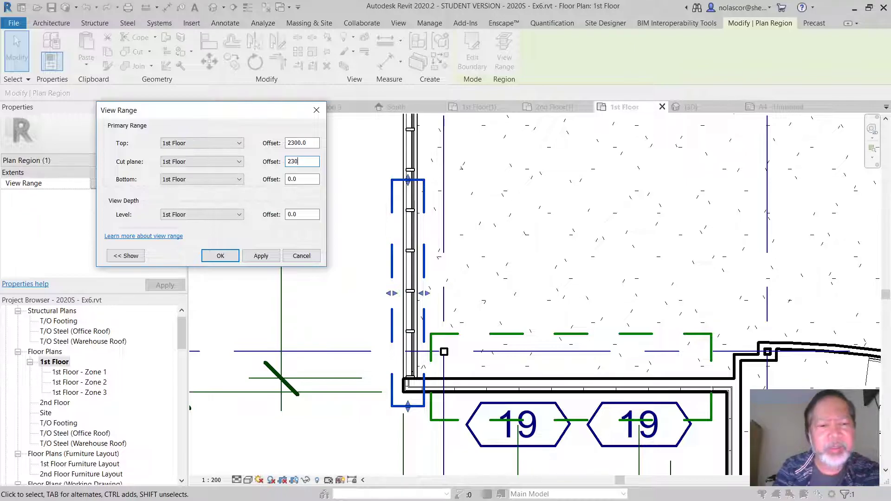
pyautogui.click(259, 257)
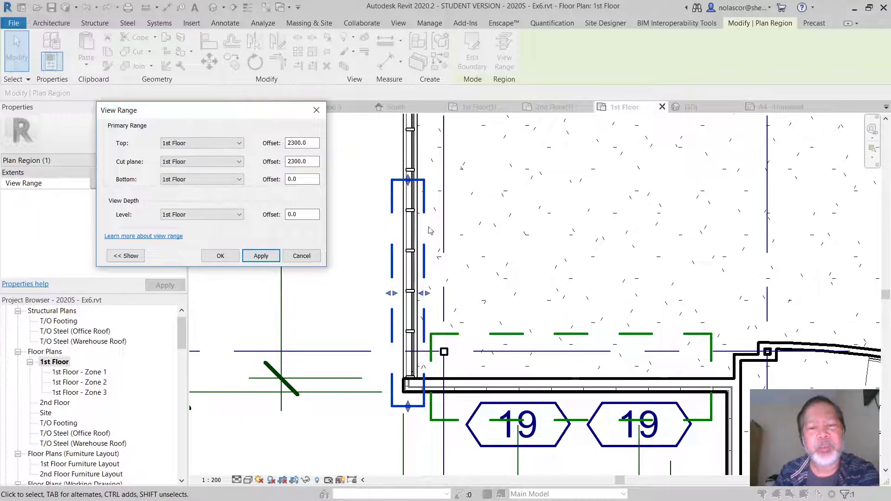
# Step: Raise both the cut plane offset and the top offset of this plan region's View Range to 2400 and apply them
pyautogui.moveTo(310, 159); pyautogui.dragTo(263, 159)
pyautogui.write('2')
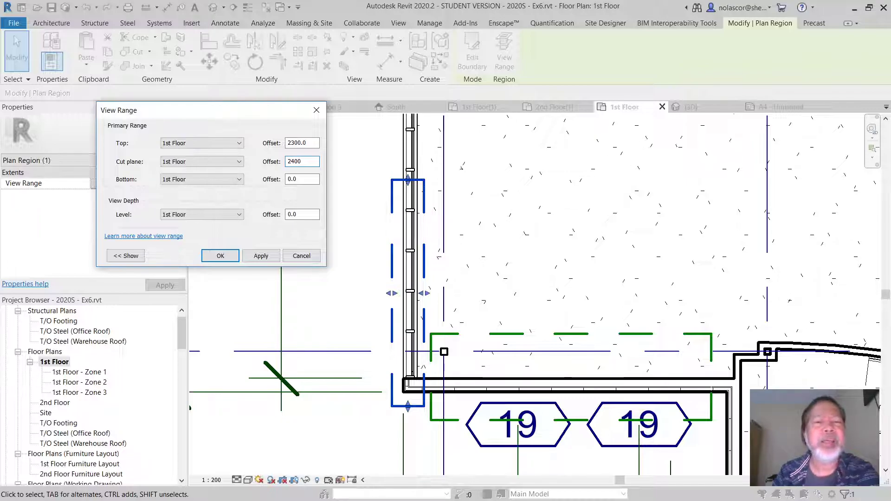
pyautogui.write('400')
pyautogui.click(258, 259)
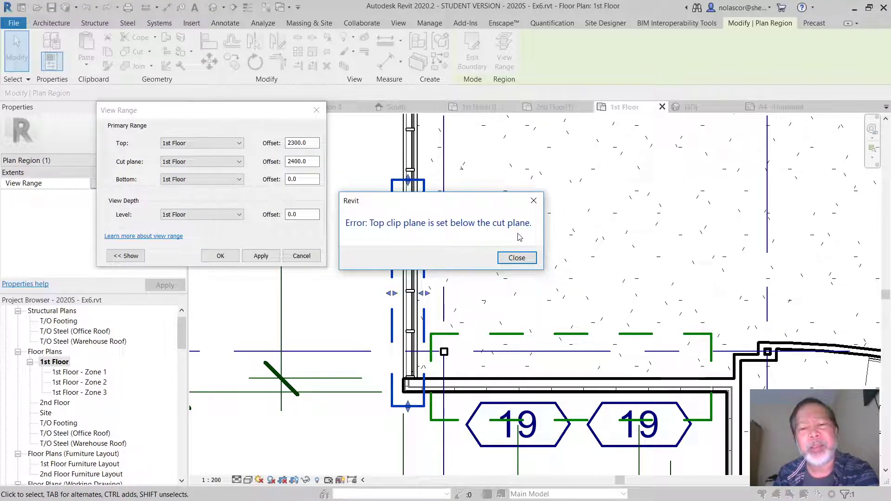
pyautogui.click(517, 258)
pyautogui.moveTo(316, 146); pyautogui.dragTo(262, 138)
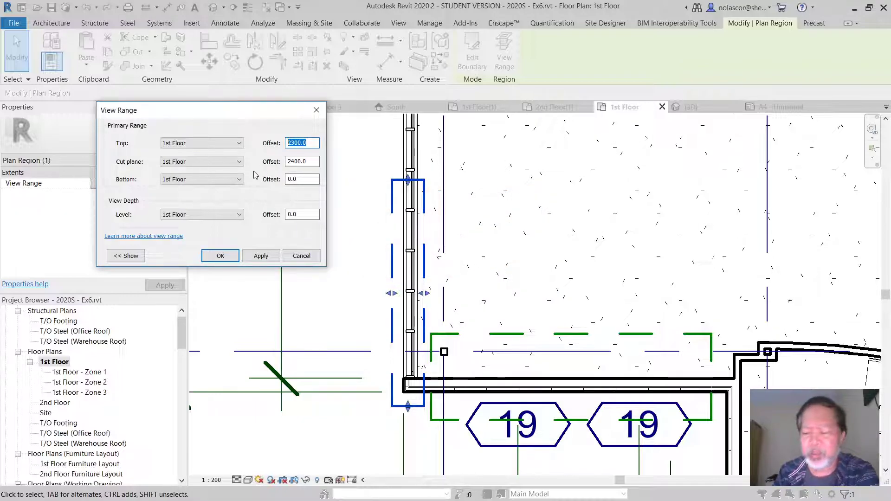
pyautogui.write('24')
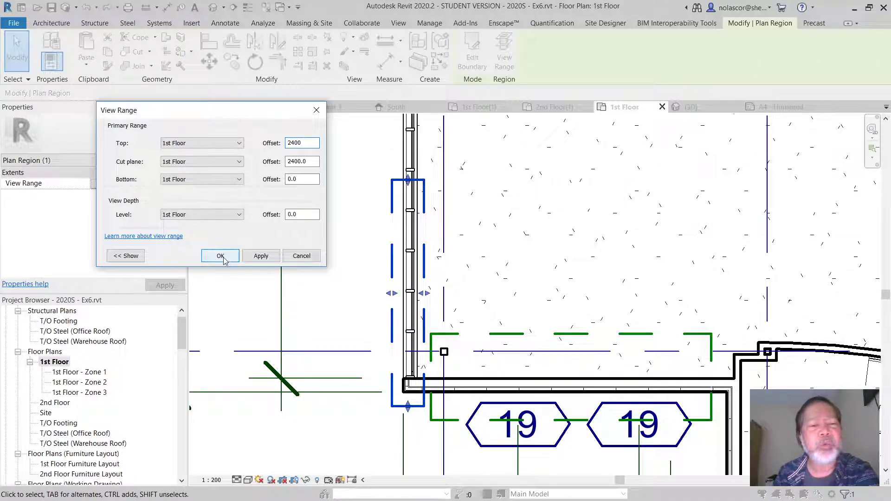
pyautogui.click(261, 256)
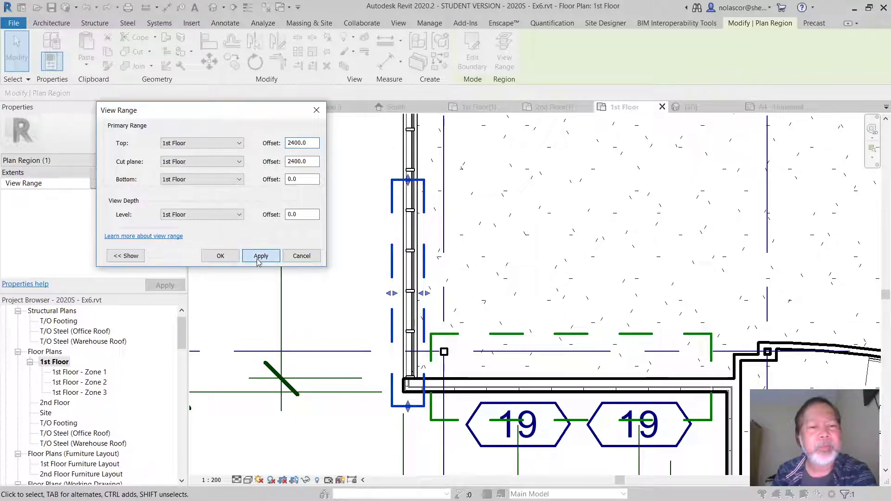
# Step: Show the levels available for the Top plane, keep 1st Floor, and accept the plan region's View Range
pyautogui.click(239, 143)
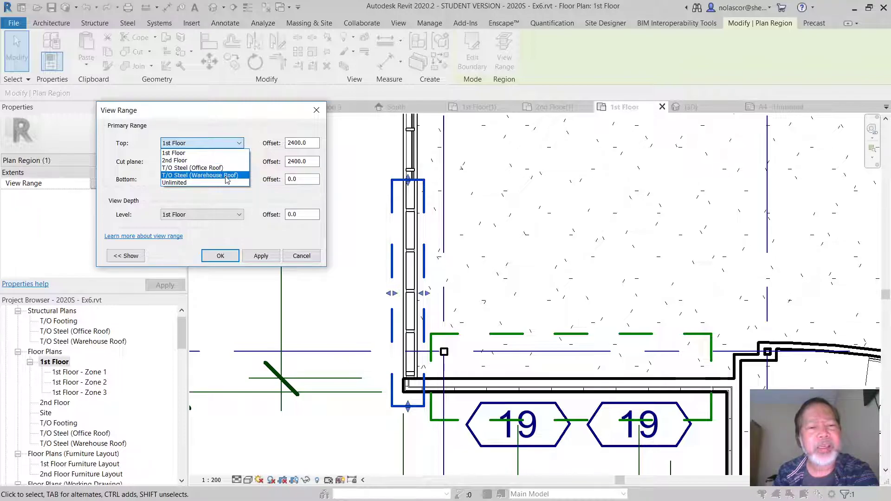
pyautogui.click(227, 125)
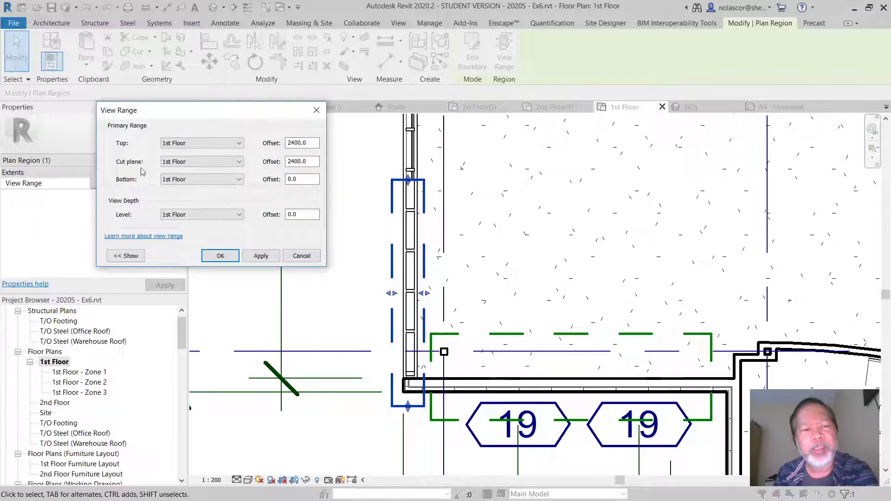
pyautogui.click(217, 259)
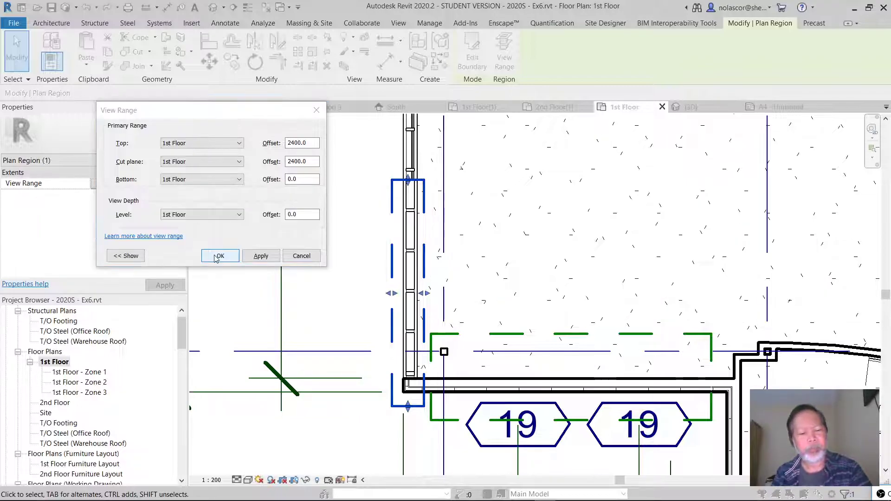